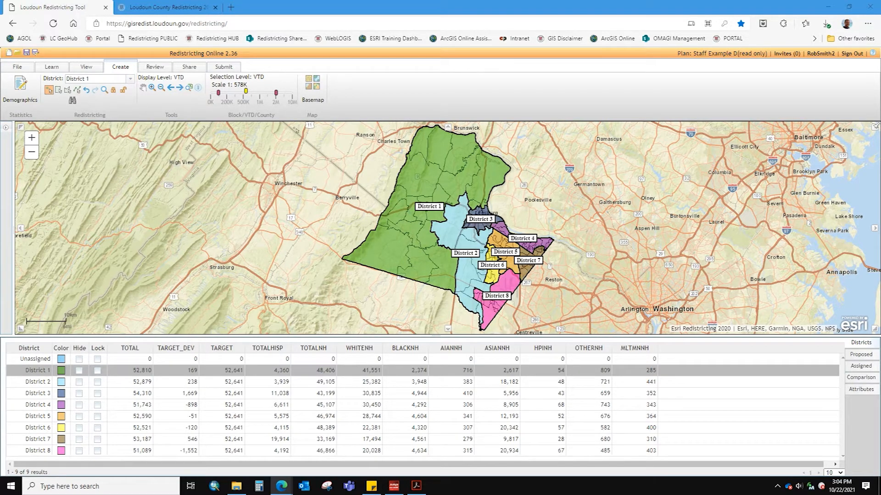
# Review the Standard and Standard VAP population fields in the demographics settings.
pyautogui.click(19, 88)
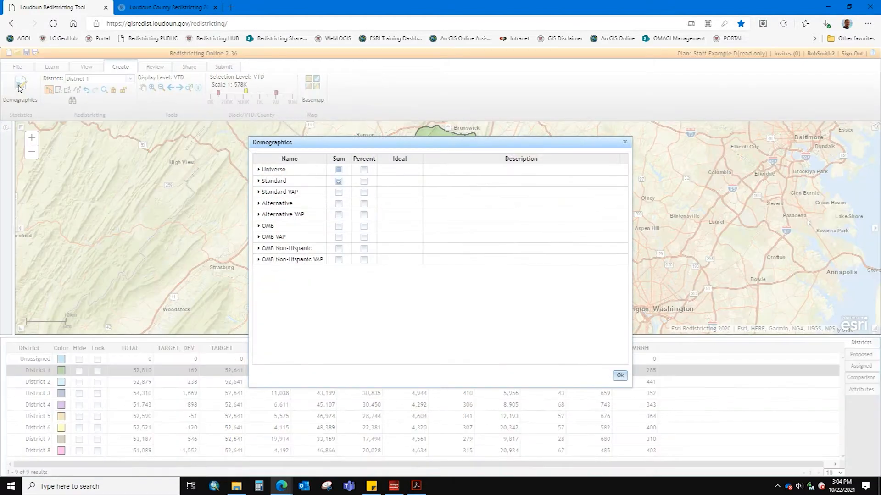
pyautogui.click(259, 181)
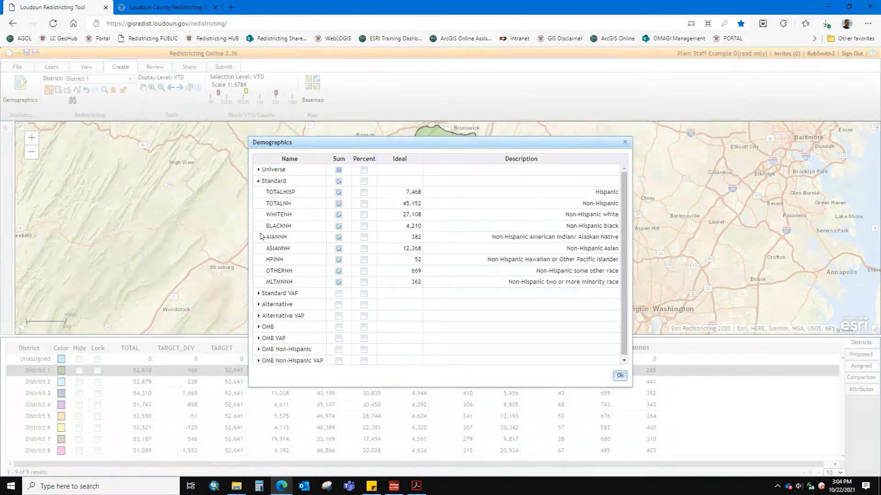
pyautogui.click(258, 294)
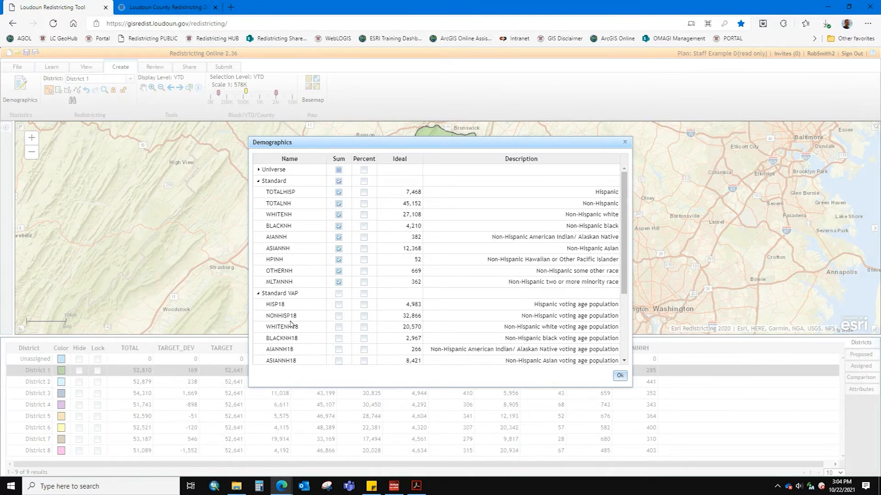
pyautogui.click(259, 294)
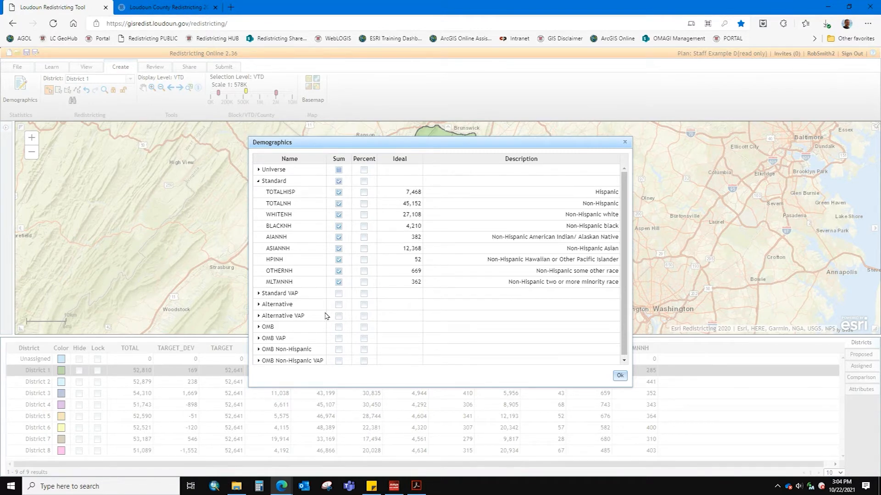
pyautogui.click(620, 376)
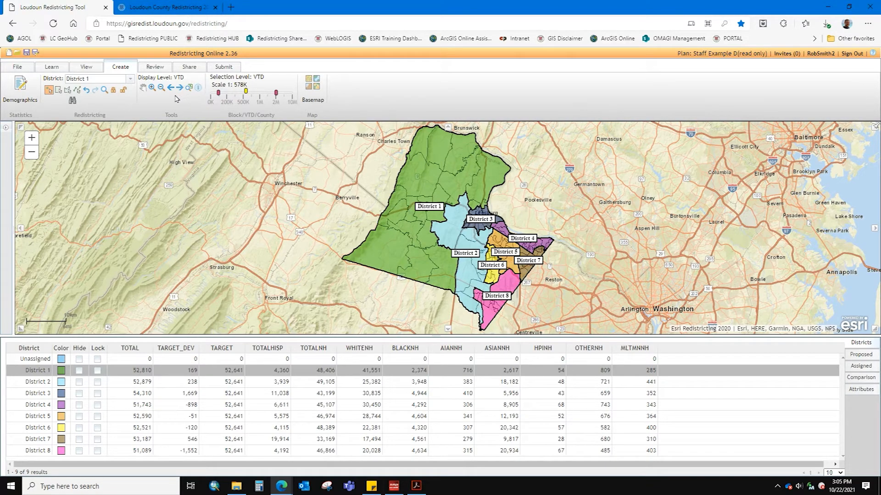
# Pan and zoom around the district map and return to the plan's full extent.
pyautogui.click(144, 88)
pyautogui.moveTo(410, 233); pyautogui.dragTo(367, 233)
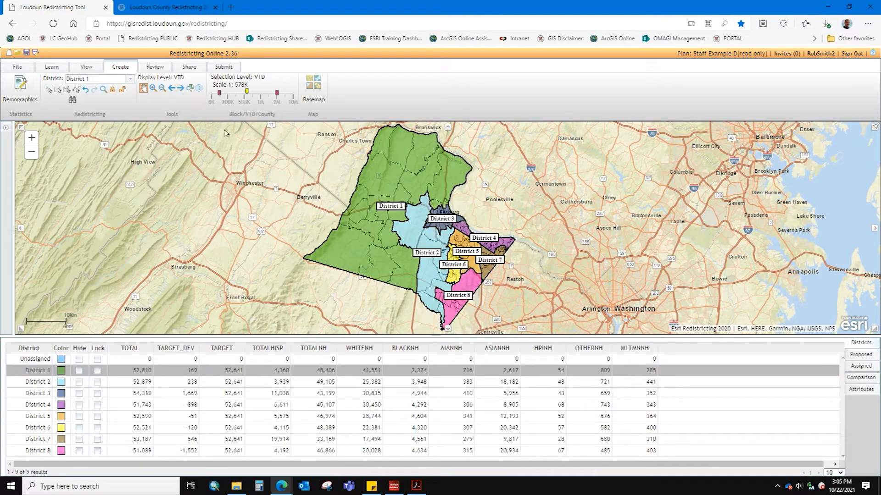
pyautogui.click(153, 88)
pyautogui.moveTo(407, 204); pyautogui.dragTo(434, 232)
pyautogui.click(190, 89)
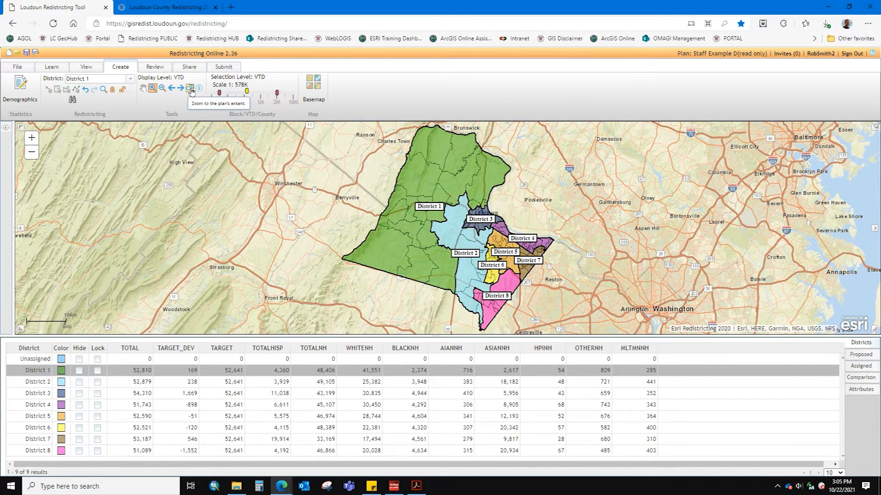
# Lower the block selection threshold to 0K so the closer view around Districts 5 and 6 uses the VTD level, and restore the plan's extent.
pyautogui.click(509, 269)
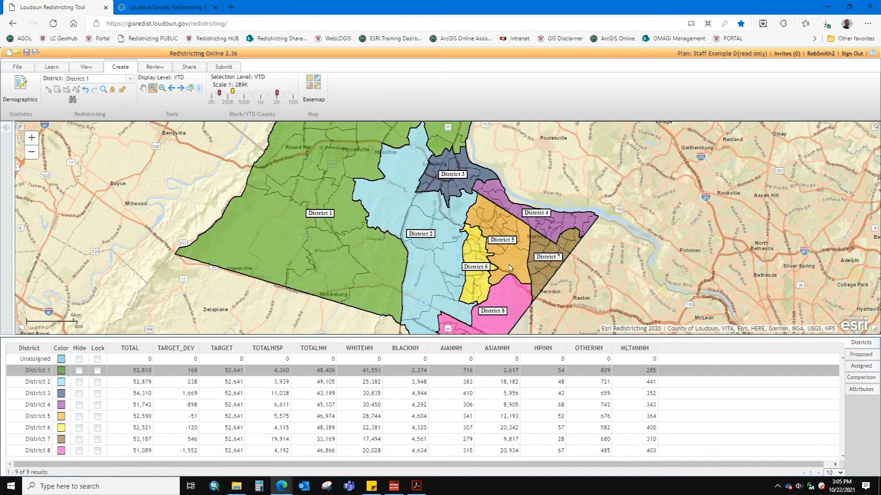
pyautogui.click(509, 269)
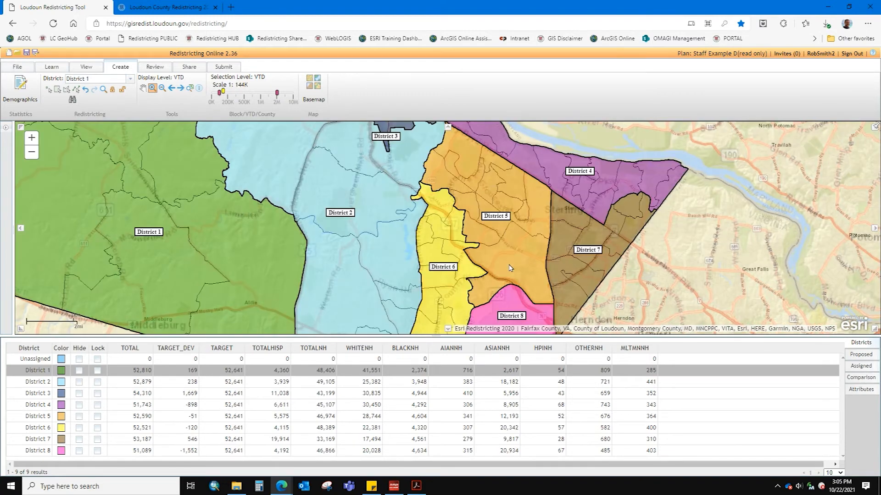
pyautogui.click(509, 268)
pyautogui.click(509, 268)
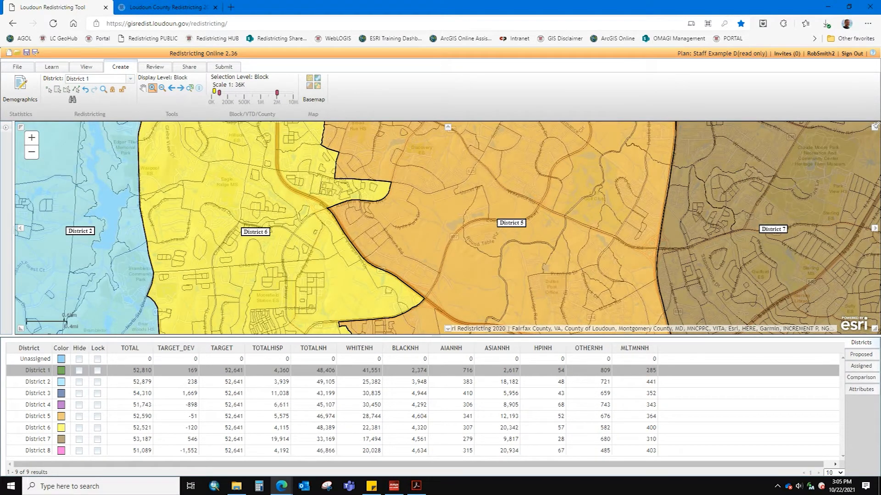
pyautogui.scroll(-1, 607, 256)
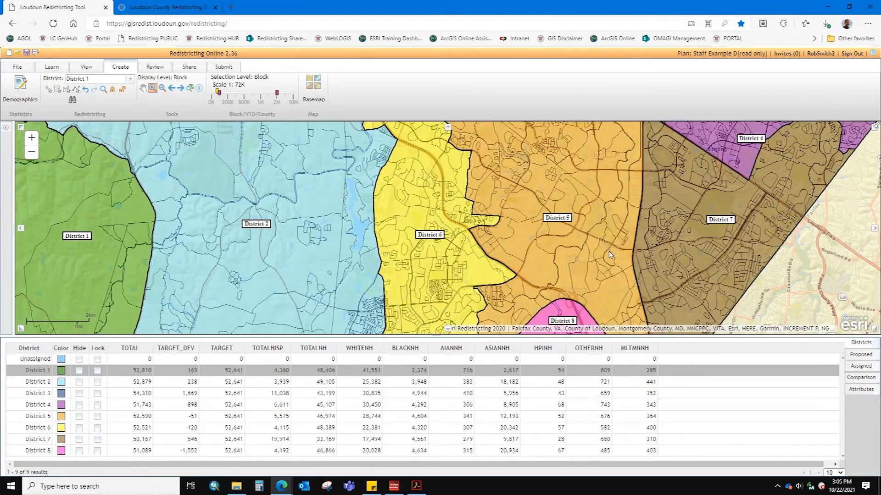
pyautogui.scroll(-1, 610, 254)
pyautogui.scroll(1, 625, 250)
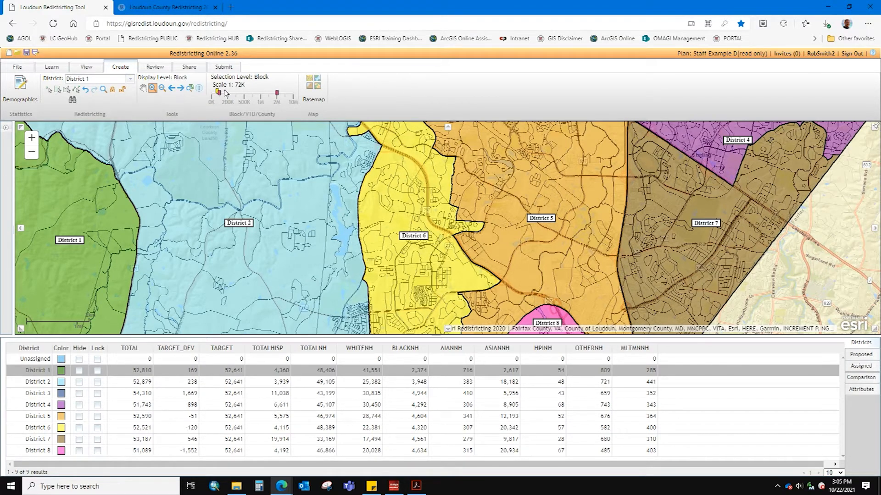
pyautogui.moveTo(219, 94)
pyautogui.mouseDown()
pyautogui.moveTo(211, 94)
pyautogui.moveTo(228, 97)
pyautogui.moveTo(197, 98)
pyautogui.mouseUp()
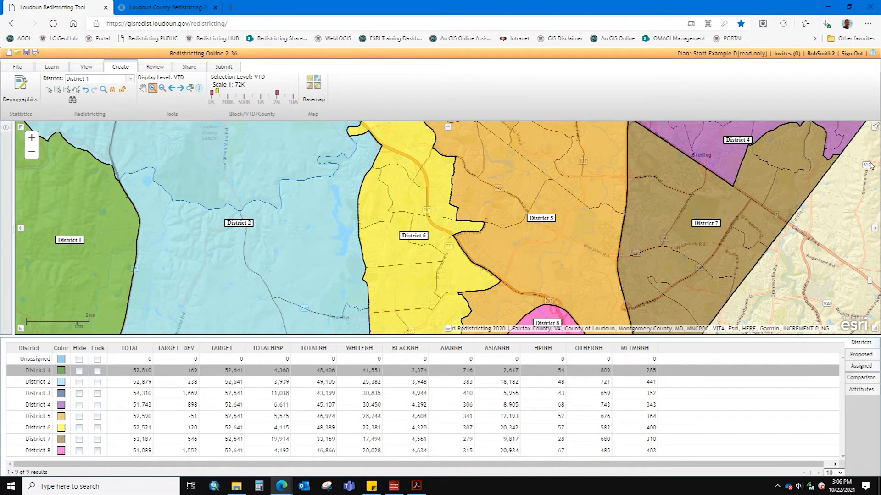
pyautogui.click(191, 90)
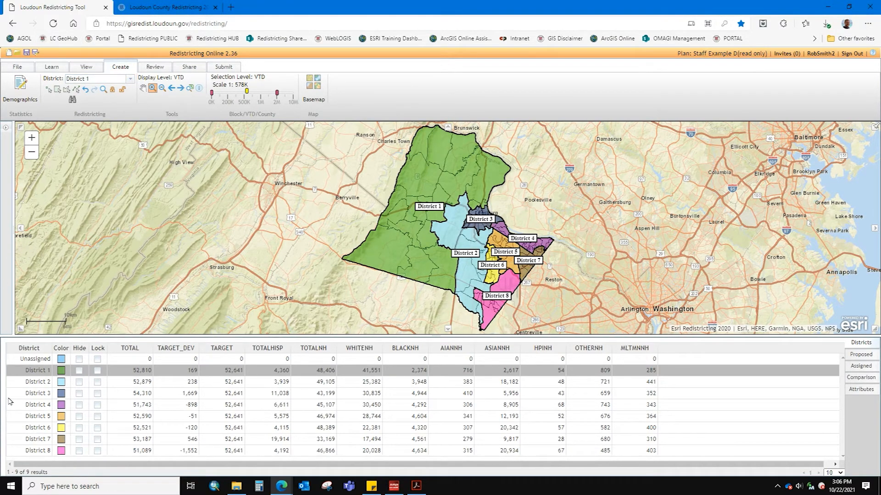
# Set District 1 as the target district and assign the VTD in District 2's western bulge to it.
pyautogui.click(20, 406)
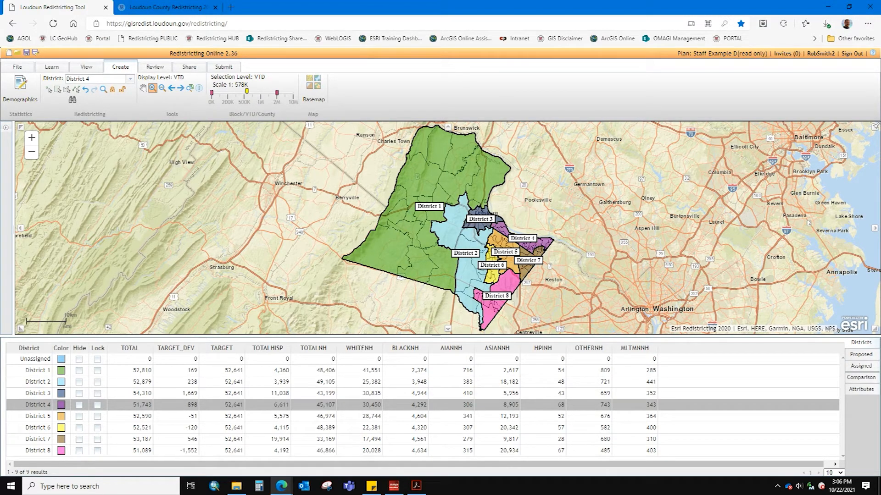
pyautogui.click(131, 79)
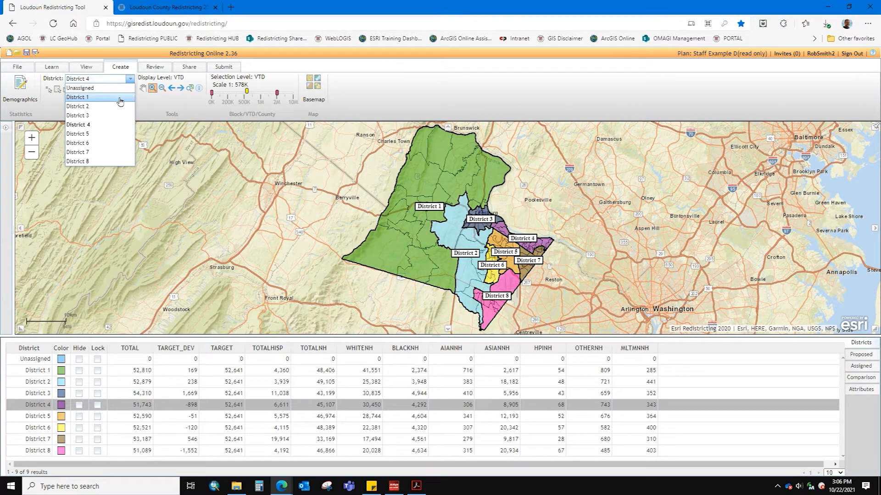
pyautogui.click(120, 100)
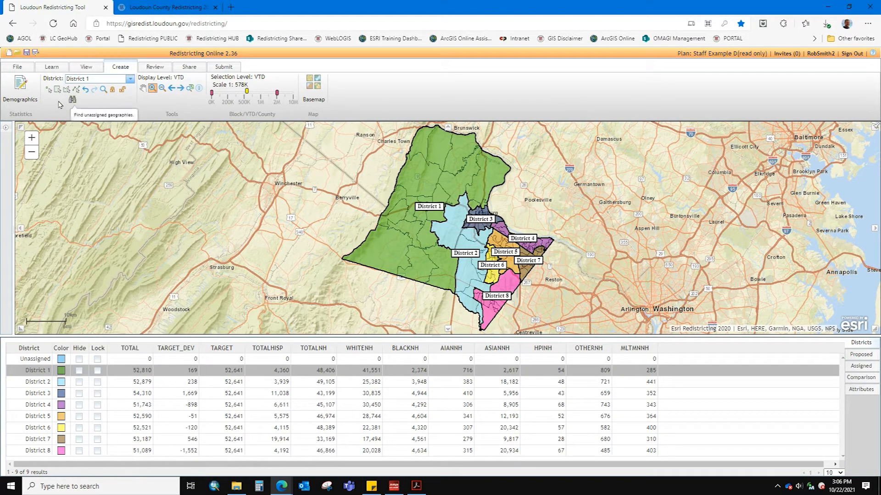
pyautogui.click(49, 90)
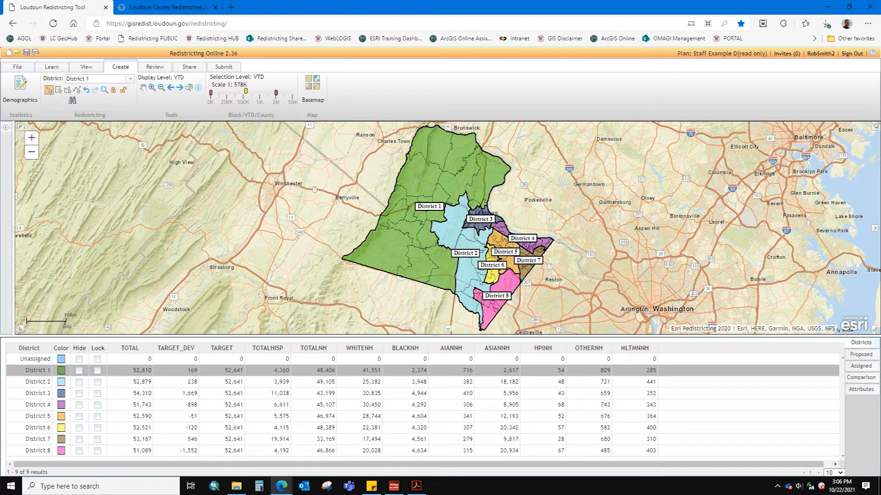
pyautogui.click(448, 239)
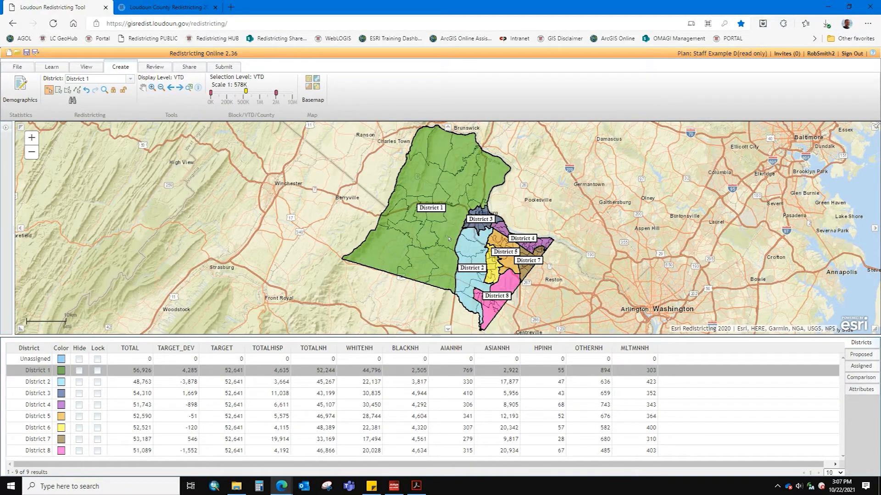
# Set District 2 as the target and assign the VTDs along District 1's southeastern edge to it with a rectangular selection.
pyautogui.click(58, 91)
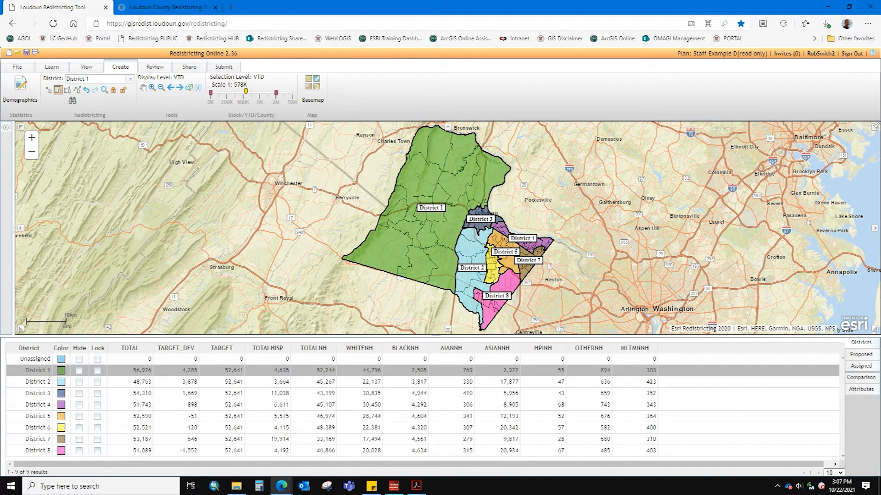
pyautogui.click(20, 385)
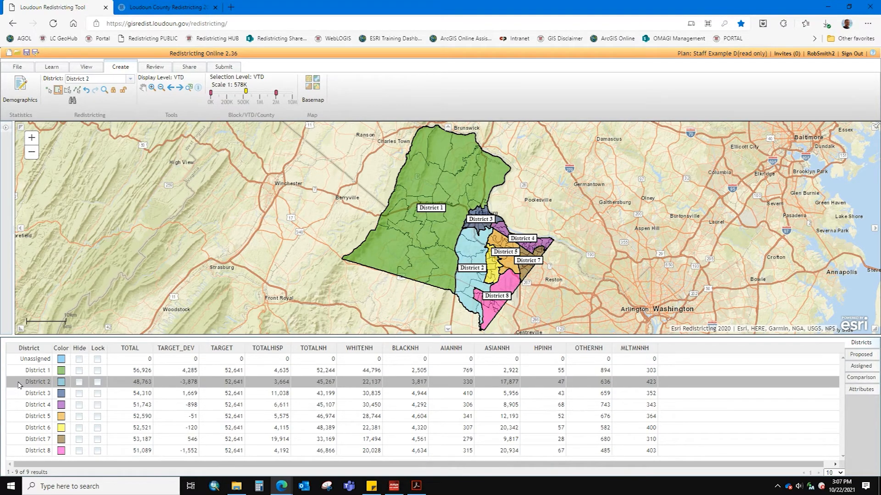
pyautogui.click(58, 91)
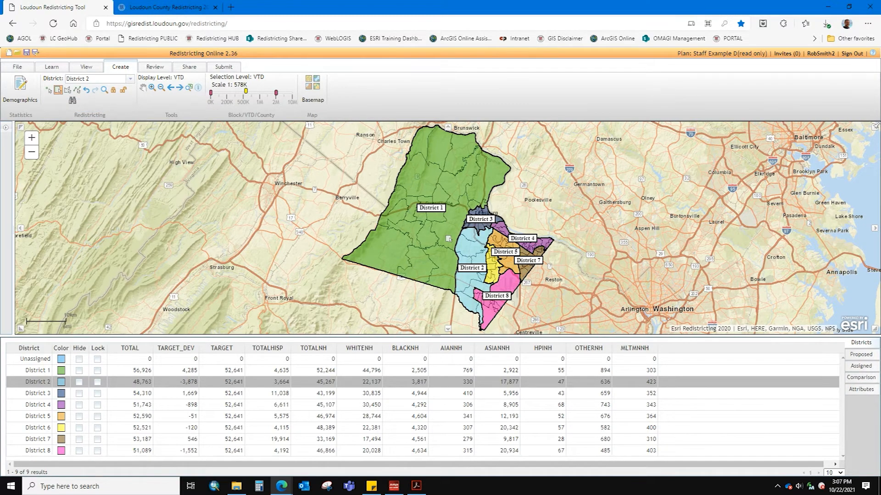
pyautogui.moveTo(445, 235); pyautogui.dragTo(455, 275)
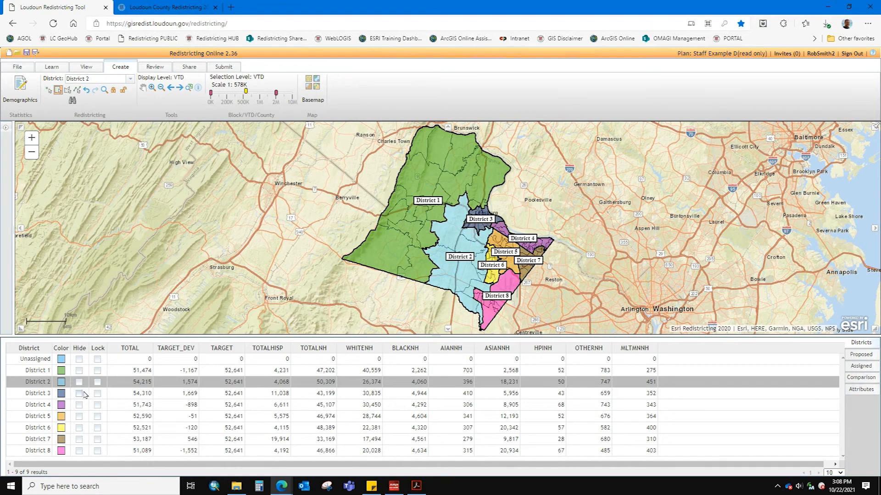
# Lock Districts 1, 2, 3 and 4 against further changes.
pyautogui.click(97, 382)
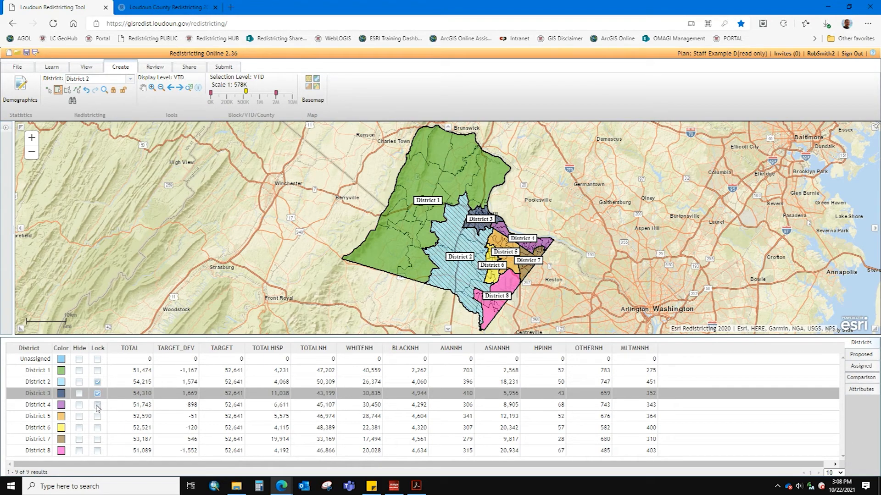
pyautogui.click(97, 405)
pyautogui.click(98, 370)
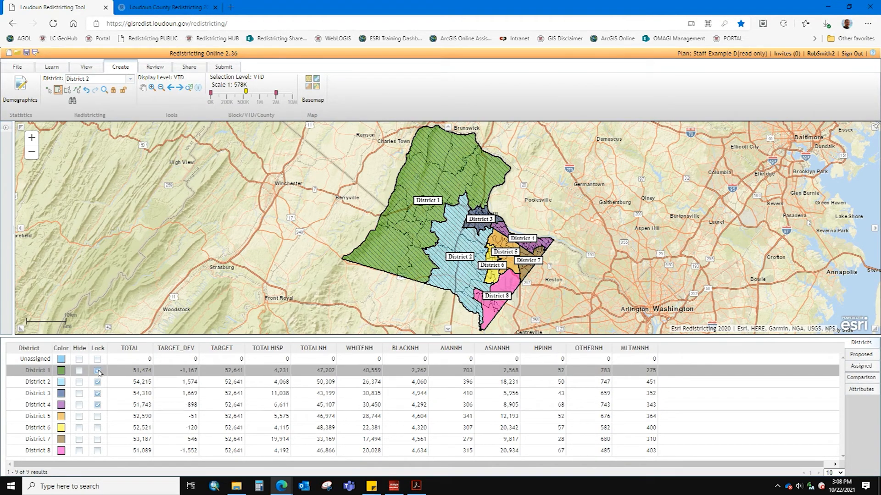